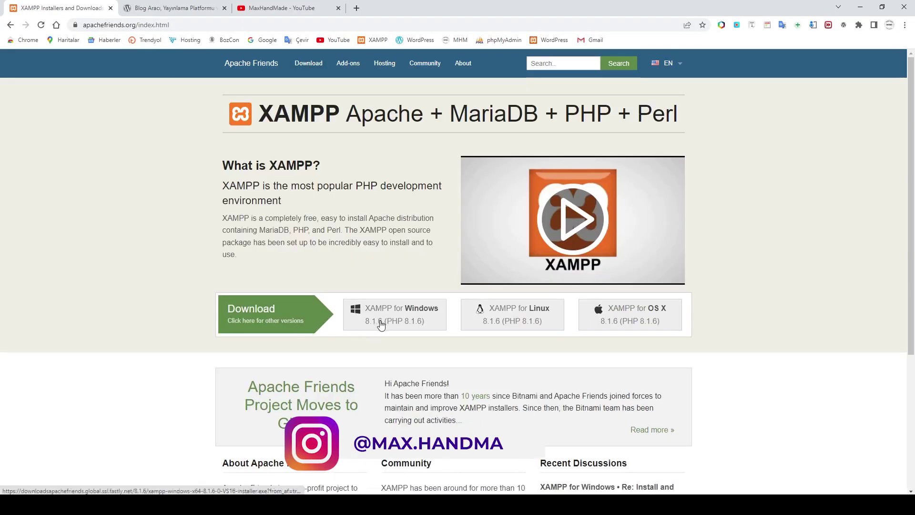
Bring up the XAMPP download page on apachefriends.org, then switch to the WordPress Türkiye tab.
click(255, 313)
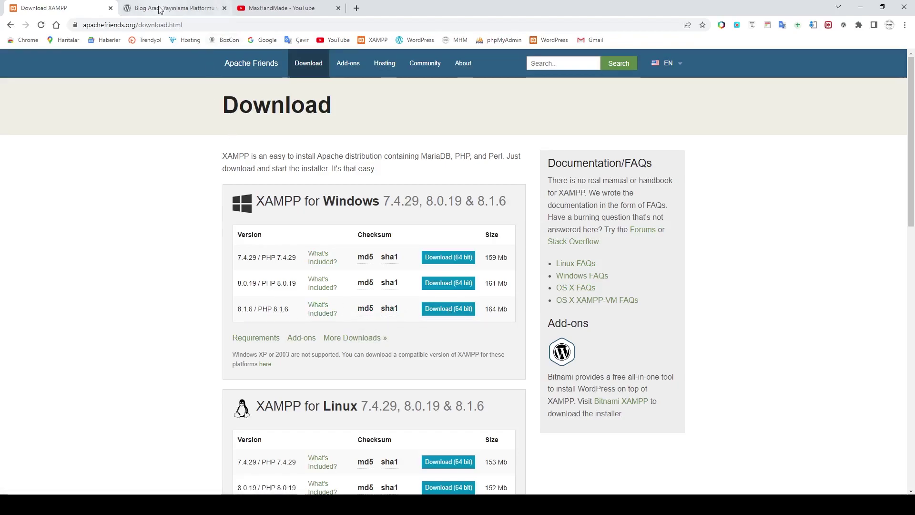
click(173, 15)
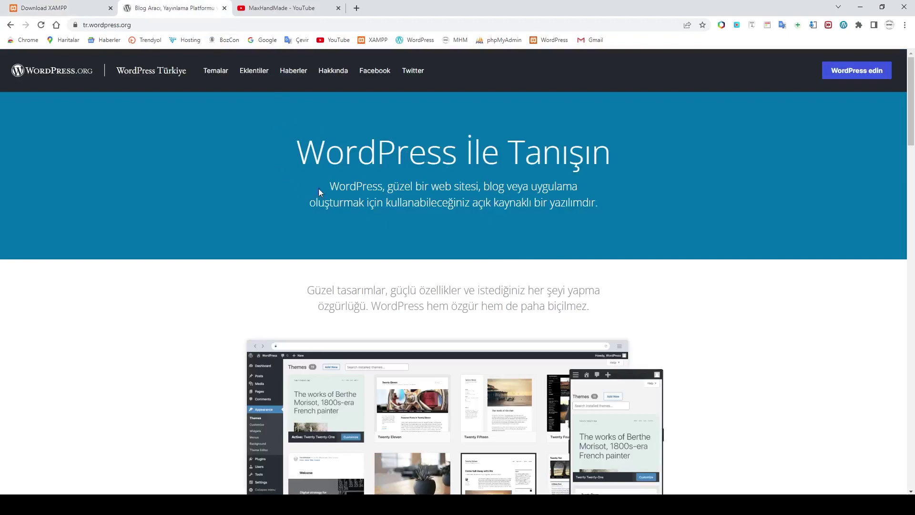
Go to the WordPress 6.0.1 download section on tr.wordpress.org.
click(854, 73)
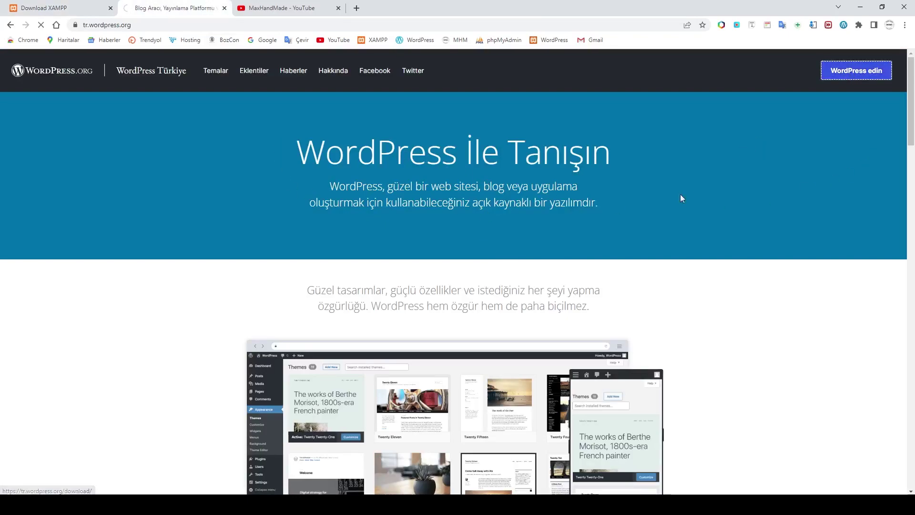
scroll(570, 239, down, 10)
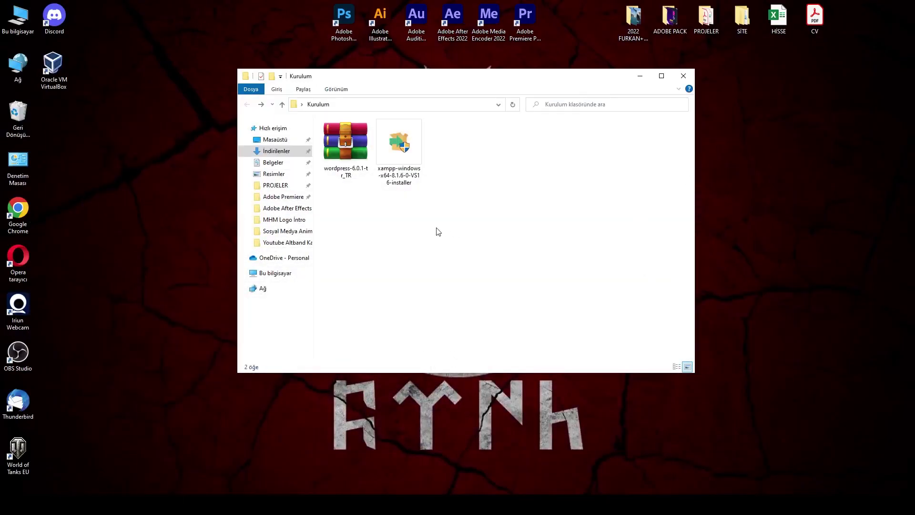
Extract the WordPress zip into a wordpress-6.0.1-tr_TR folder and launch the XAMPP installer.
right_click(352, 155)
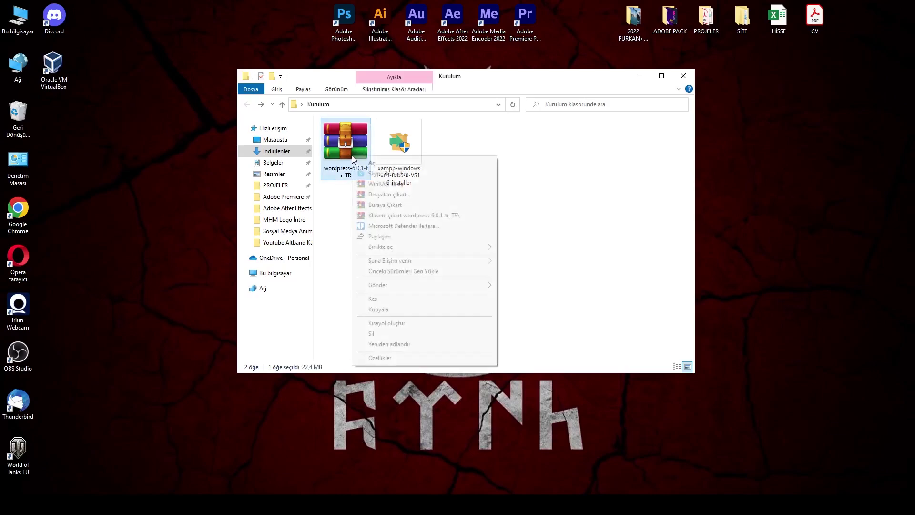
click(386, 219)
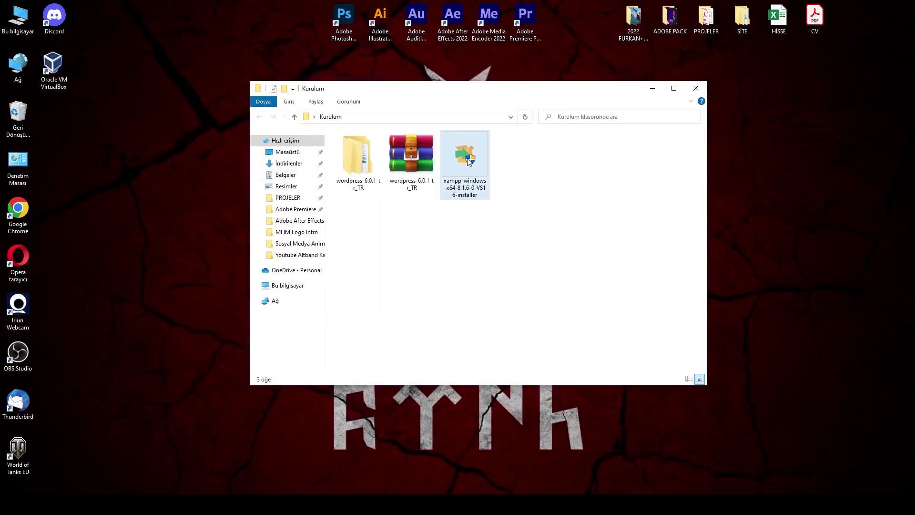
double_click(468, 161)
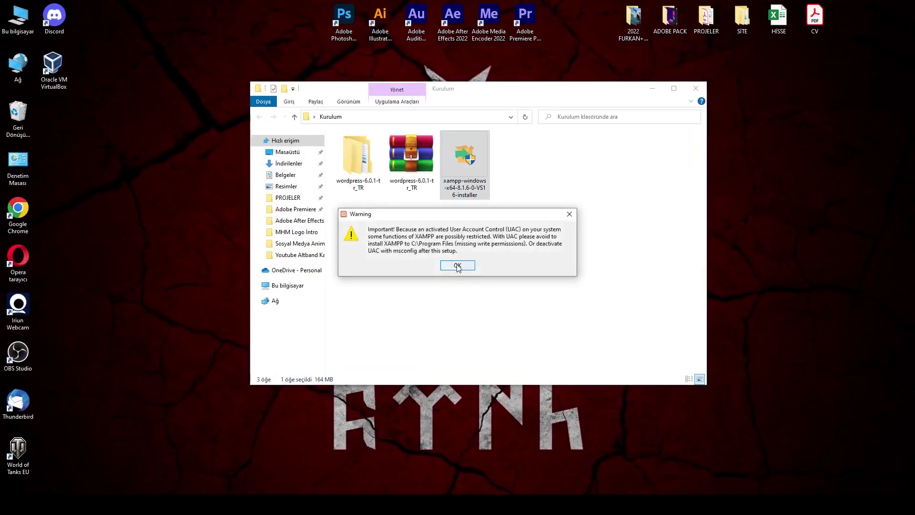
Install XAMPP into C:\xampp in English without Bitnami and finish setup.
click(457, 266)
click(519, 347)
click(519, 346)
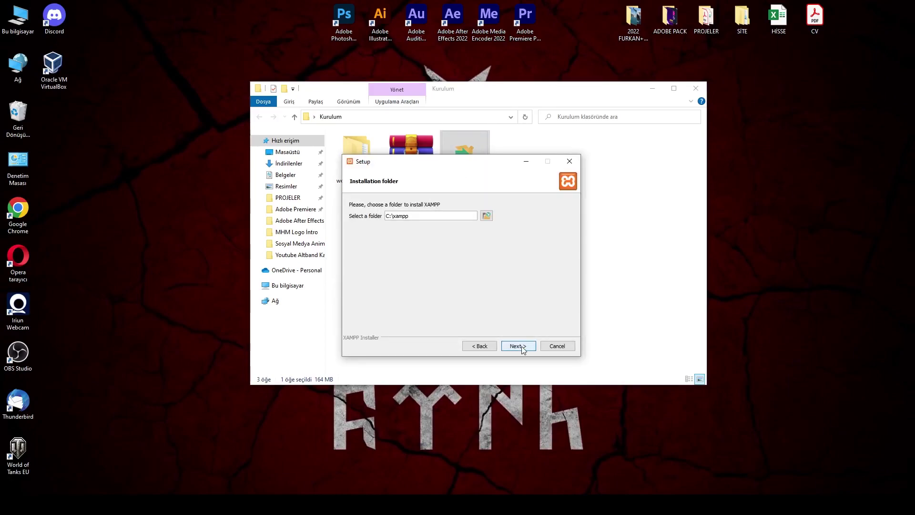
click(525, 345)
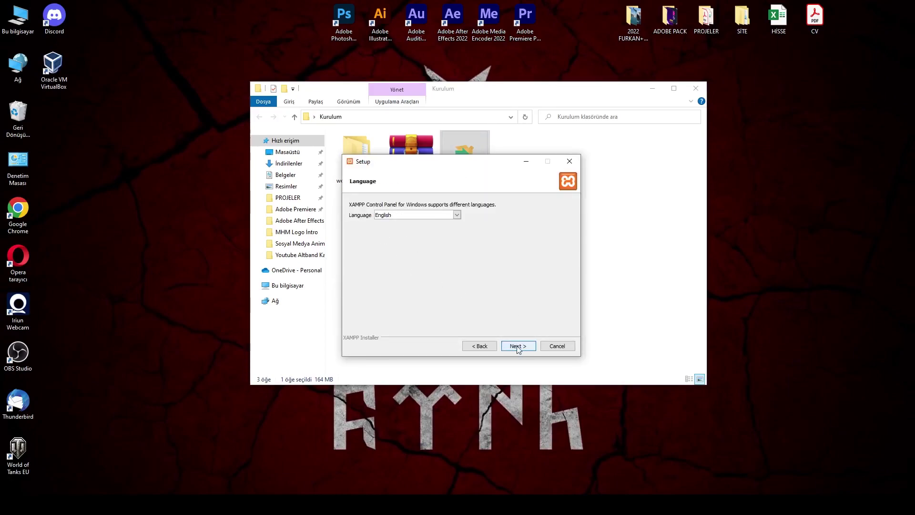
click(524, 346)
click(521, 346)
click(520, 347)
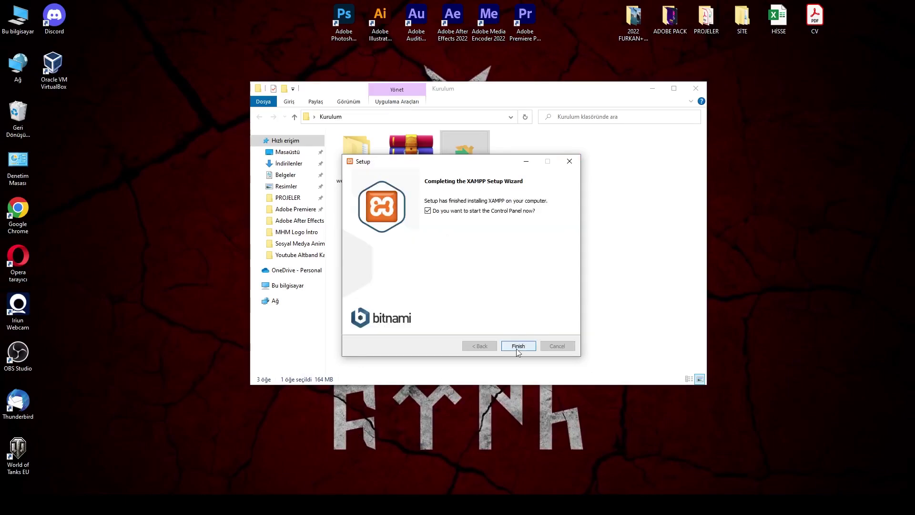
click(518, 348)
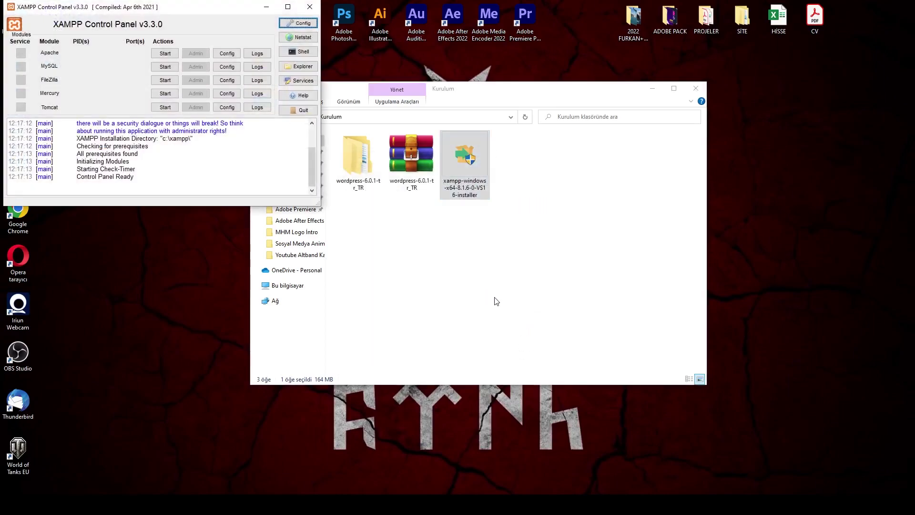
Copy the extracted wordpress folder into C:\xampp\htdocs.
double_click(357, 157)
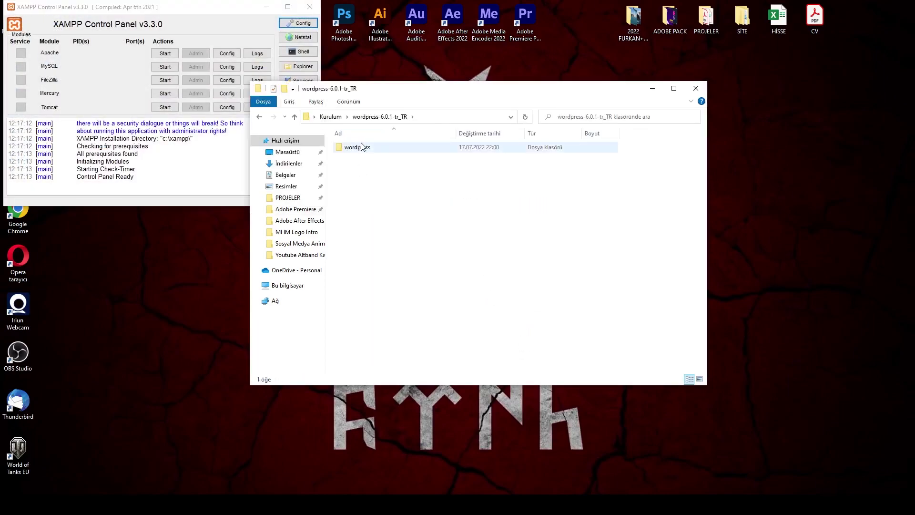
drag(362, 88, 467, 82)
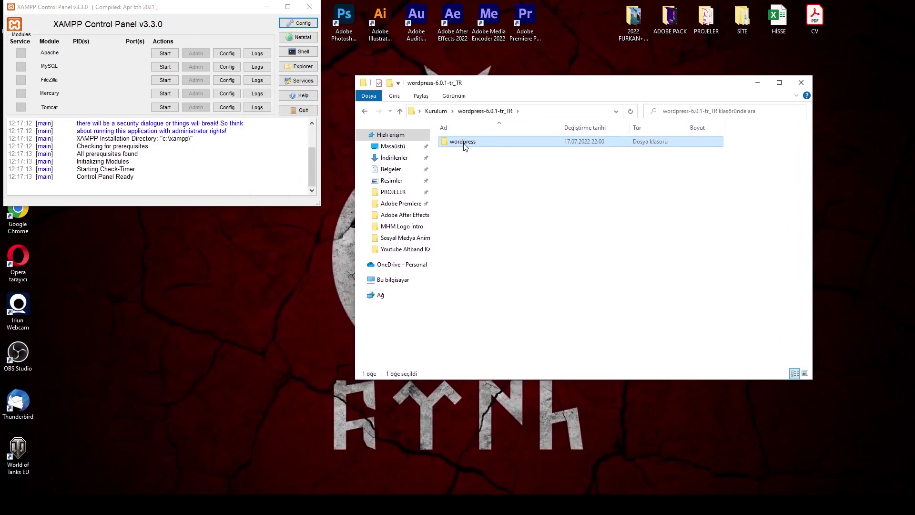
right_click(463, 142)
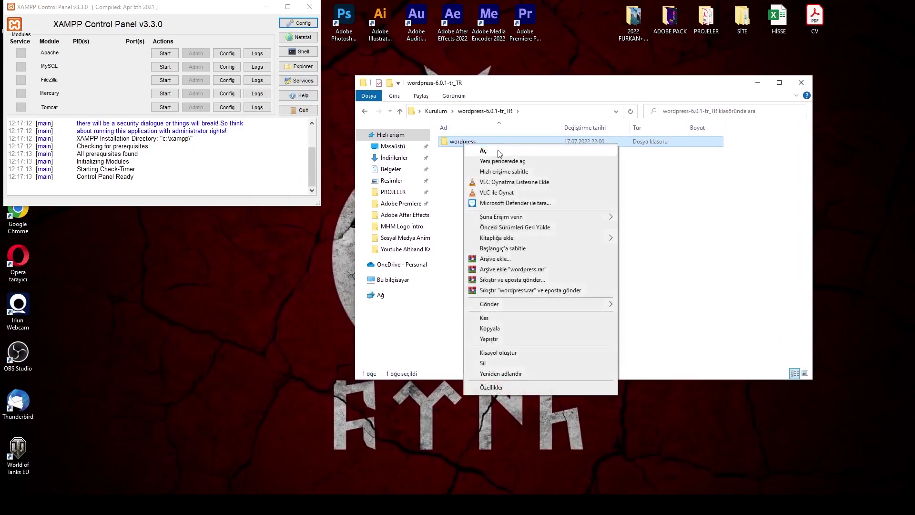
click(497, 329)
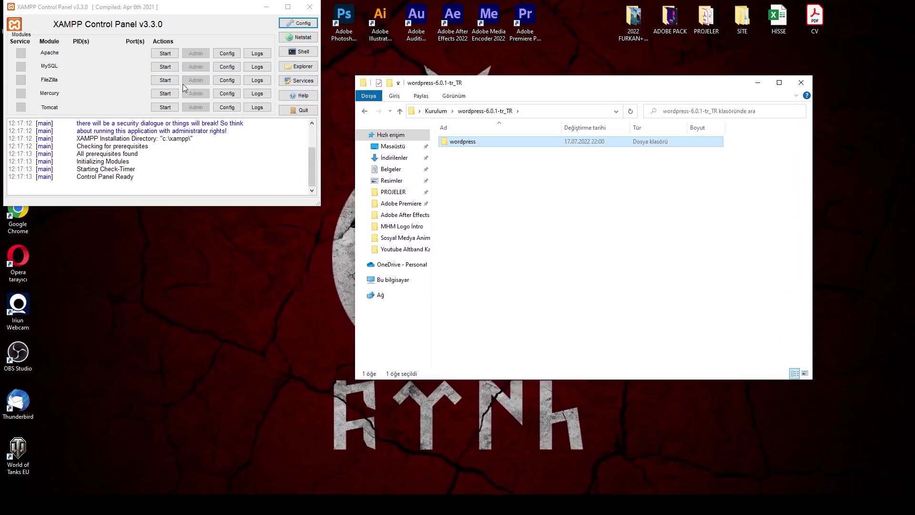
click(302, 67)
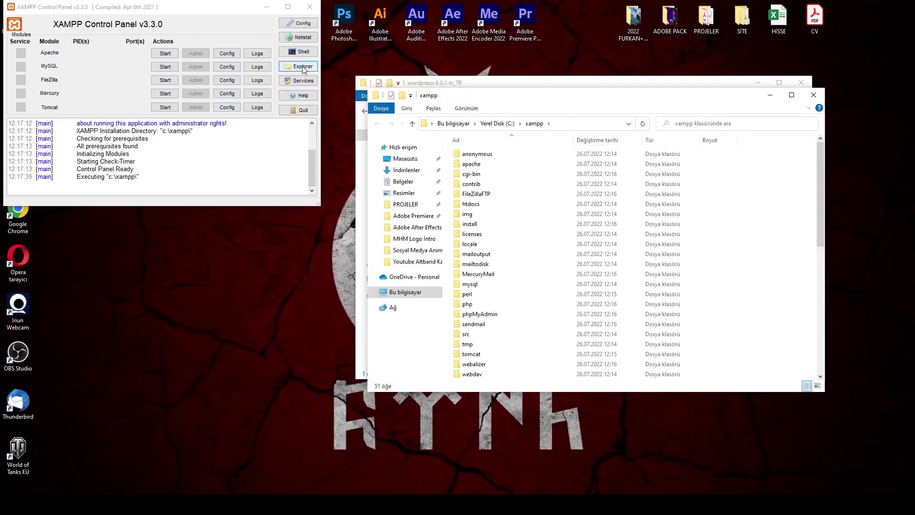
double_click(465, 204)
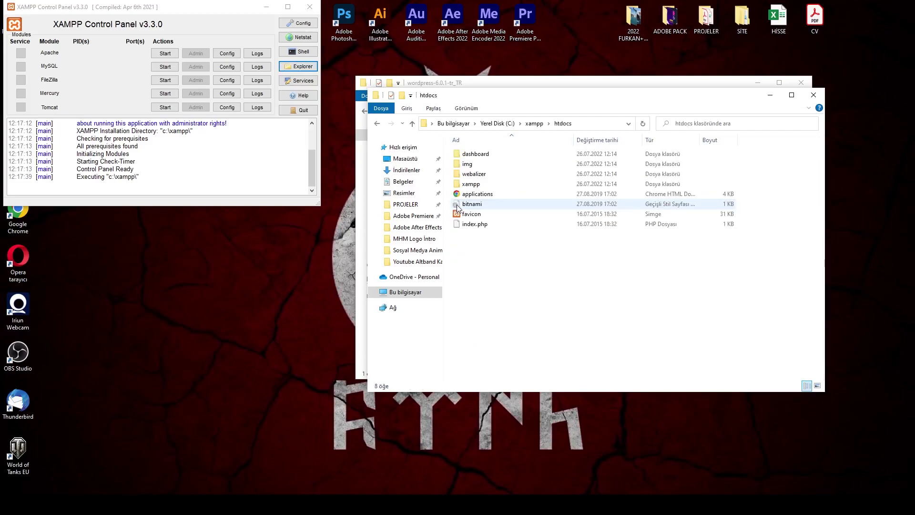
right_click(498, 262)
click(511, 278)
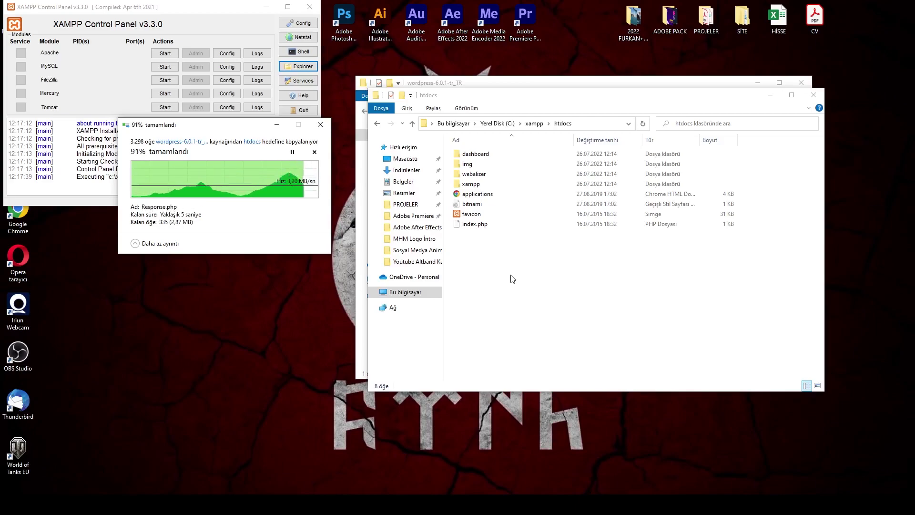
Rename the copied folder to test and start the Apache server.
click(478, 184)
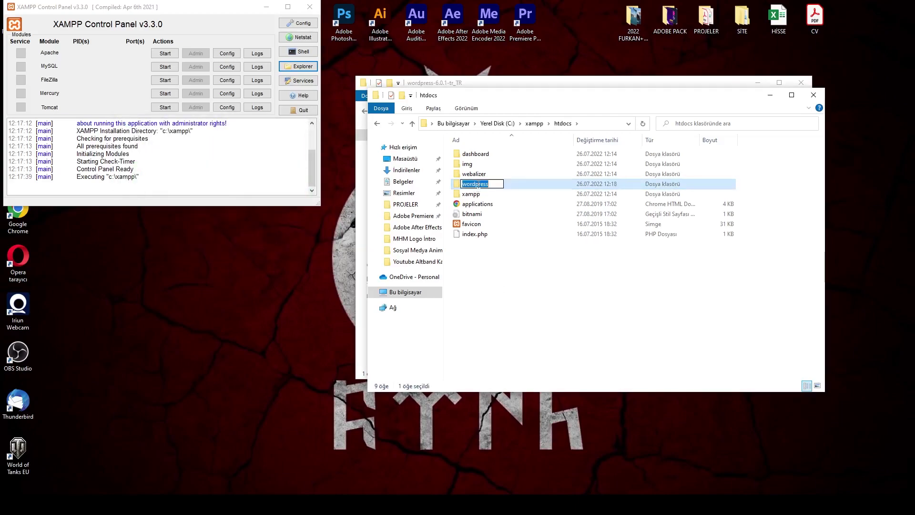
text(test)
key(Return)
click(525, 295)
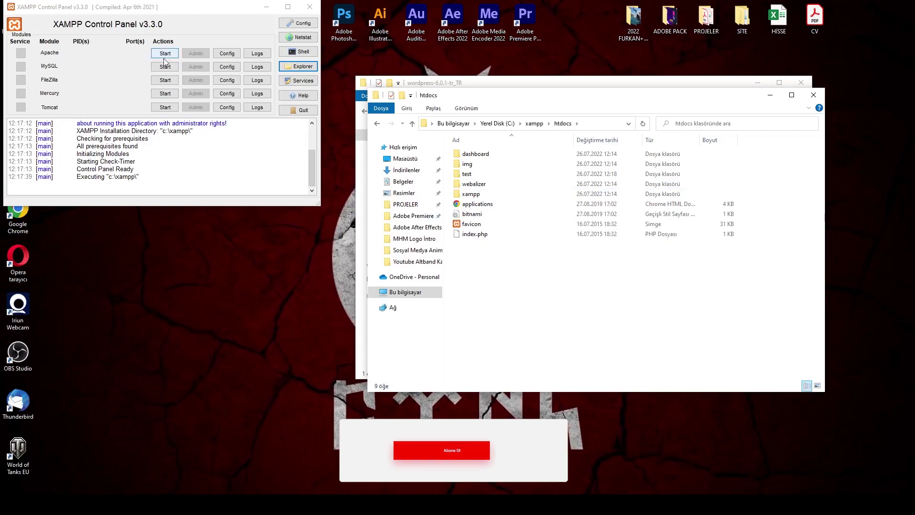
click(165, 54)
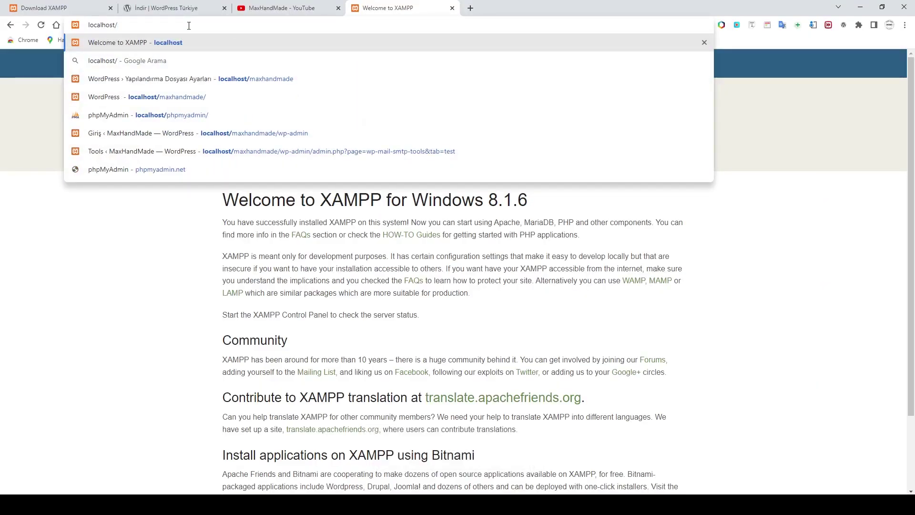
Load localhost/test in Chrome to reach the WordPress setup-config page.
text(test)
key(Return)
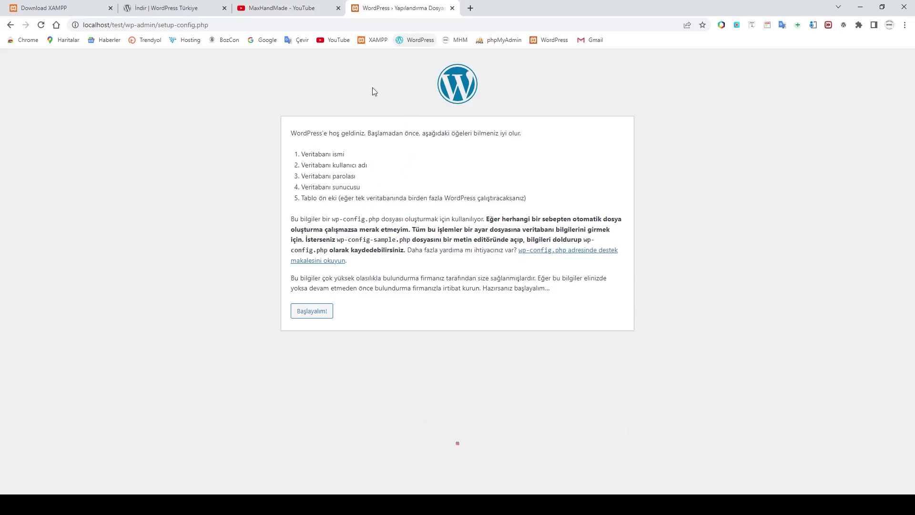
key(alt+Tab)
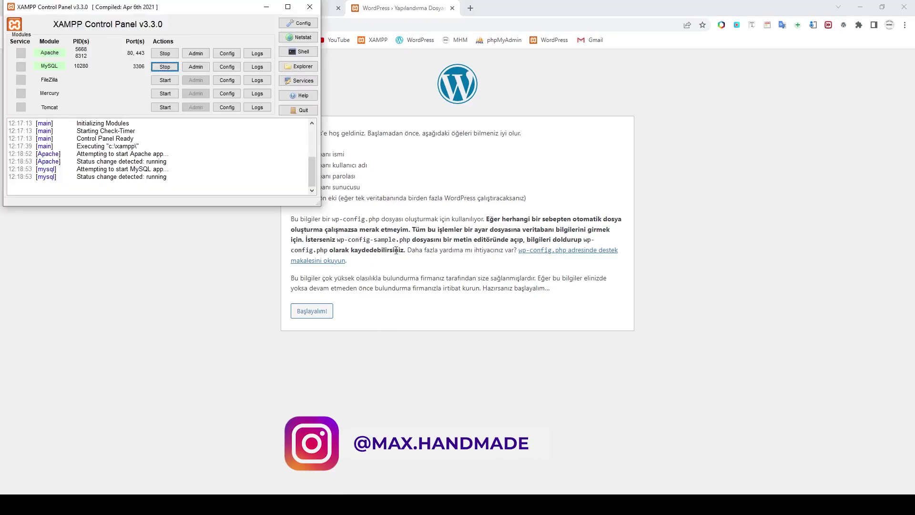
Open phpMyAdmin from the MySQL row's Admin button in the XAMPP Control Panel.
click(196, 67)
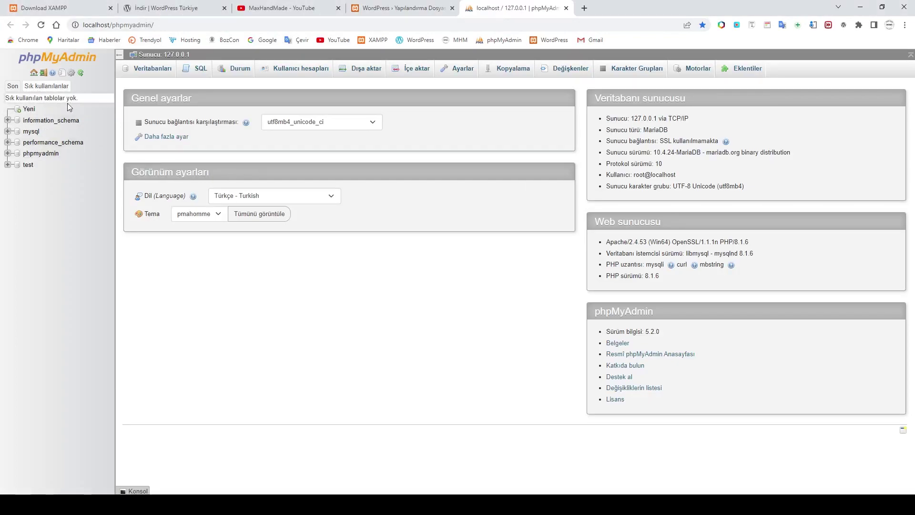
Create a database named test_db from phpMyAdmin's new-database page.
click(30, 109)
click(173, 148)
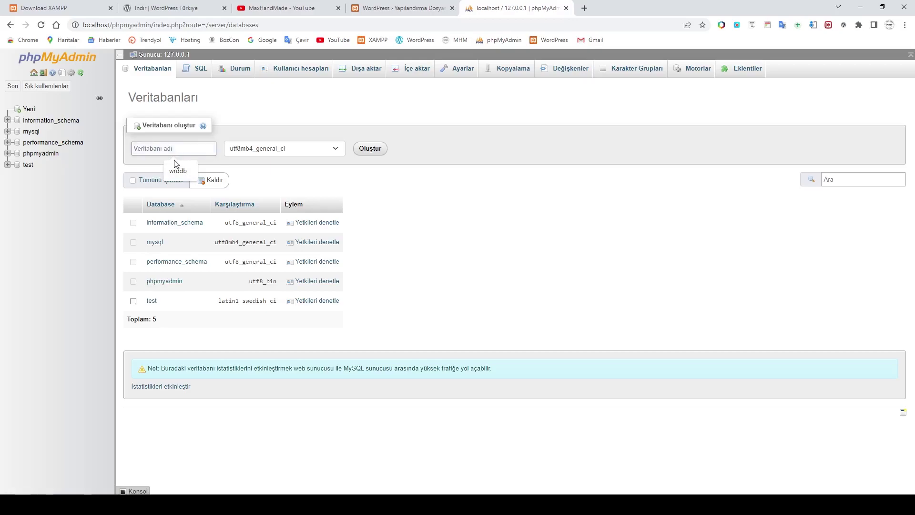
text(test_)
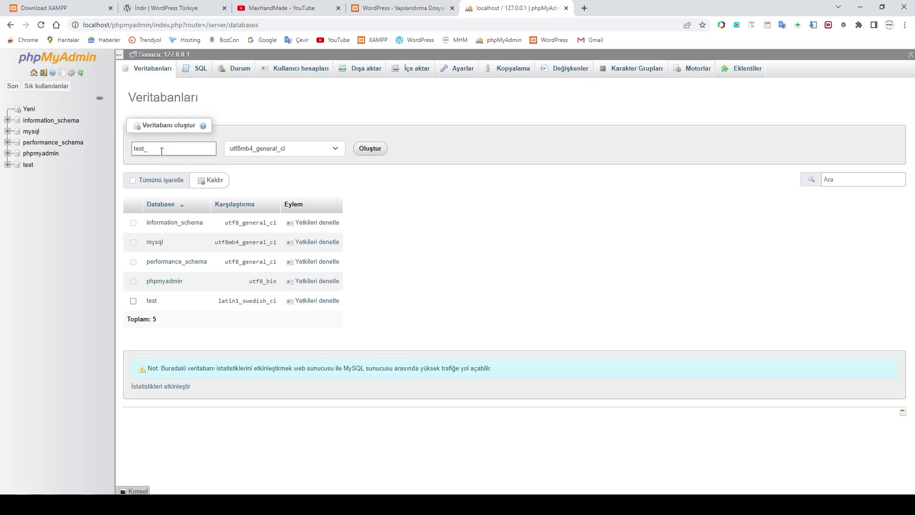
click(369, 149)
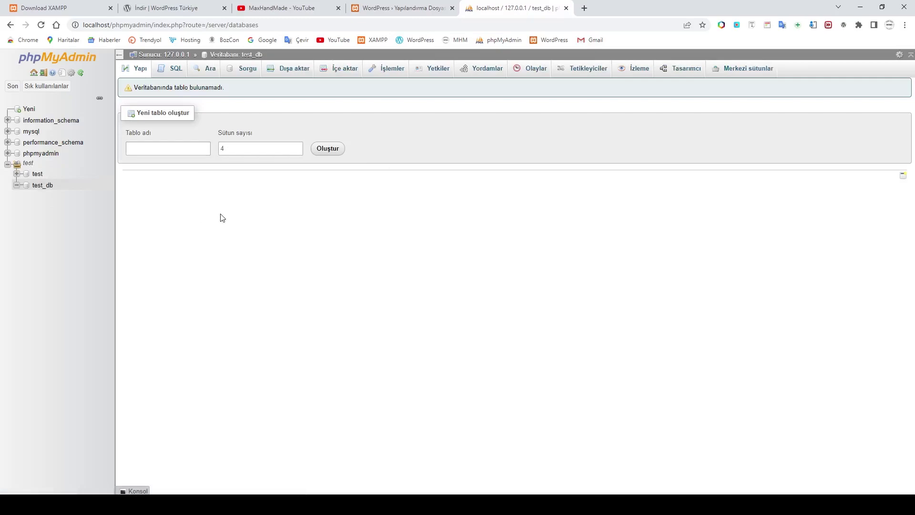
click(397, 9)
Enter database name test_db, username root and an empty password, then submit.
click(313, 313)
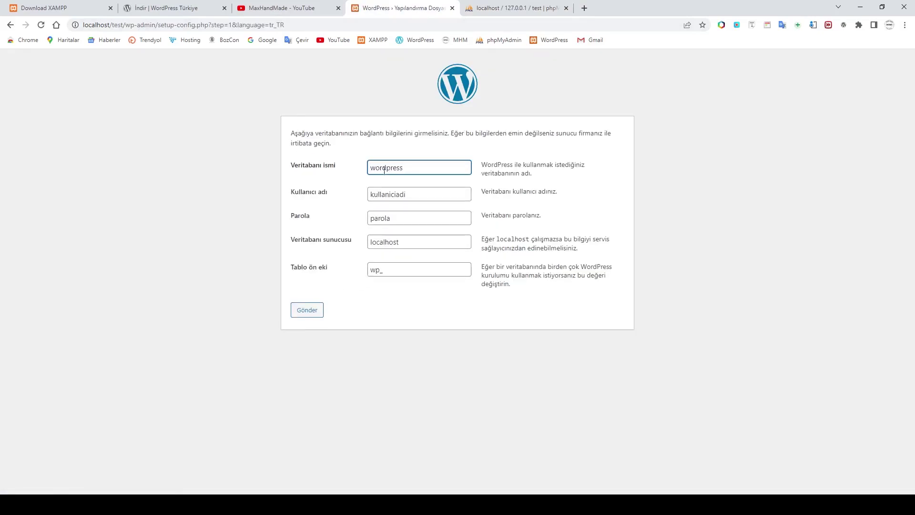
drag(410, 170, 316, 173)
text(test_db)
drag(413, 192, 311, 195)
text(root)
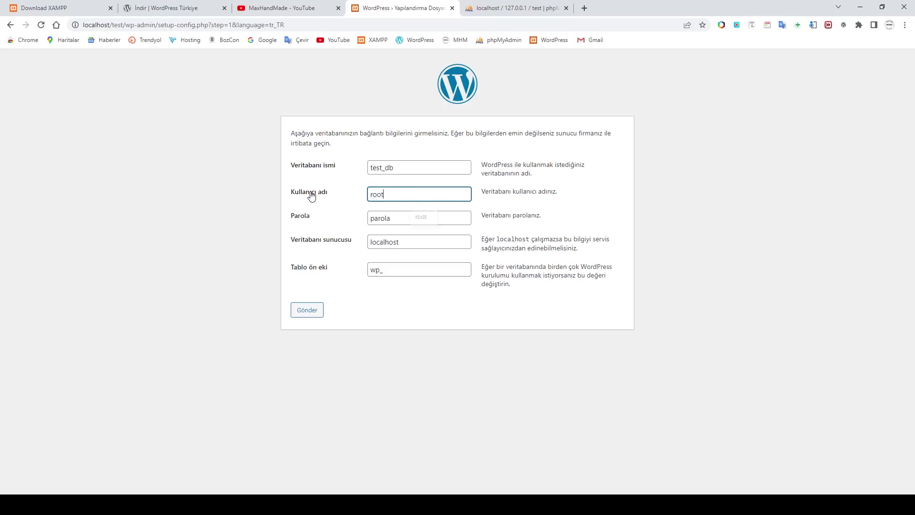
drag(399, 217, 328, 220)
key(BackSpace)
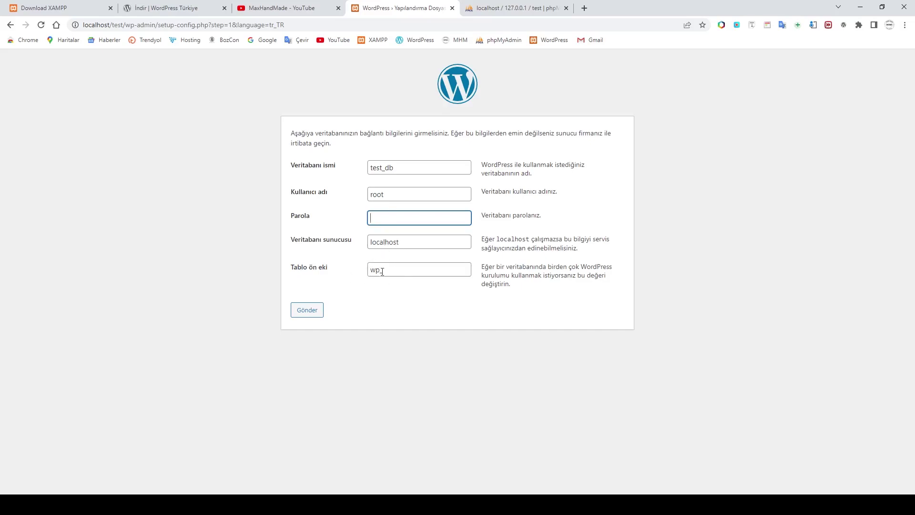
click(305, 312)
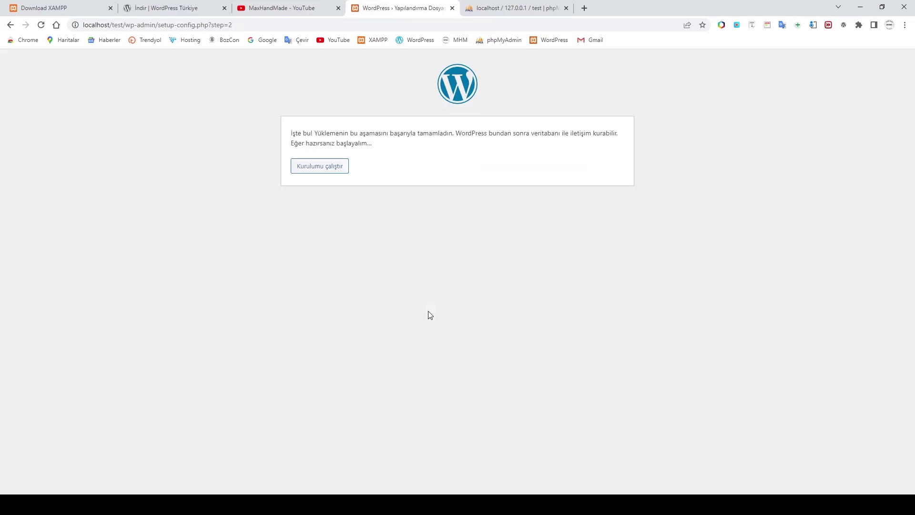
Set site title MaxHandMade, the admin username and a confirmed weak password.
click(324, 174)
text(M)
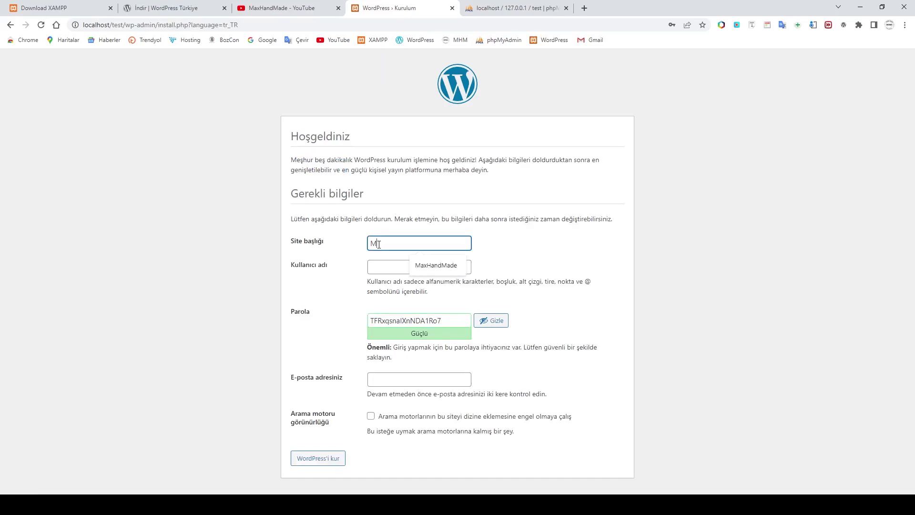
click(436, 265)
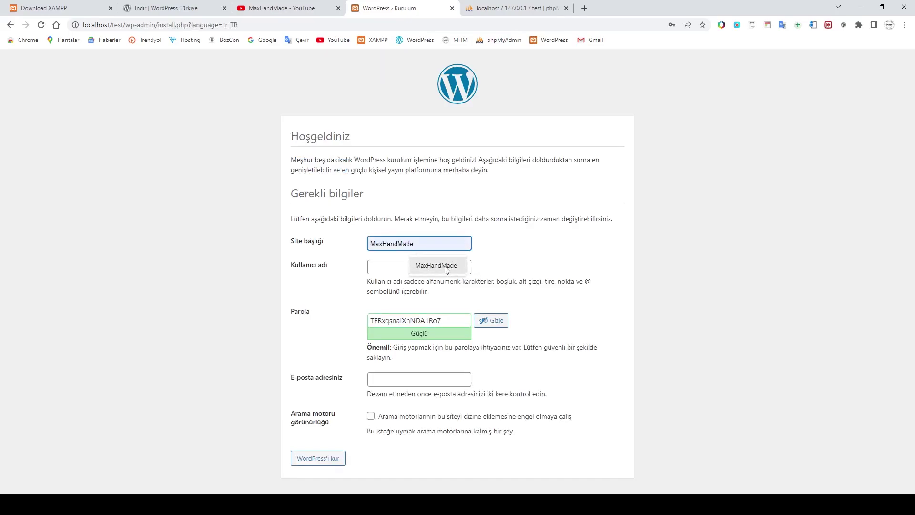
click(387, 268)
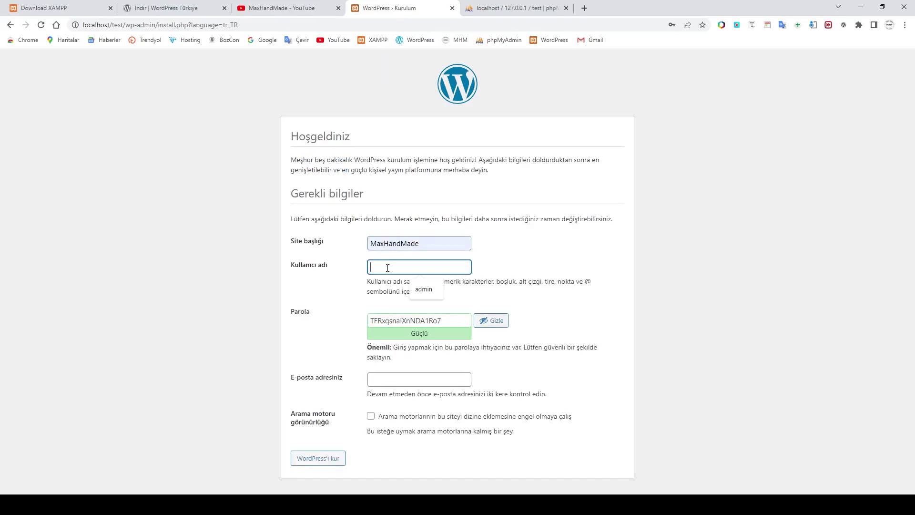
click(427, 289)
click(451, 324)
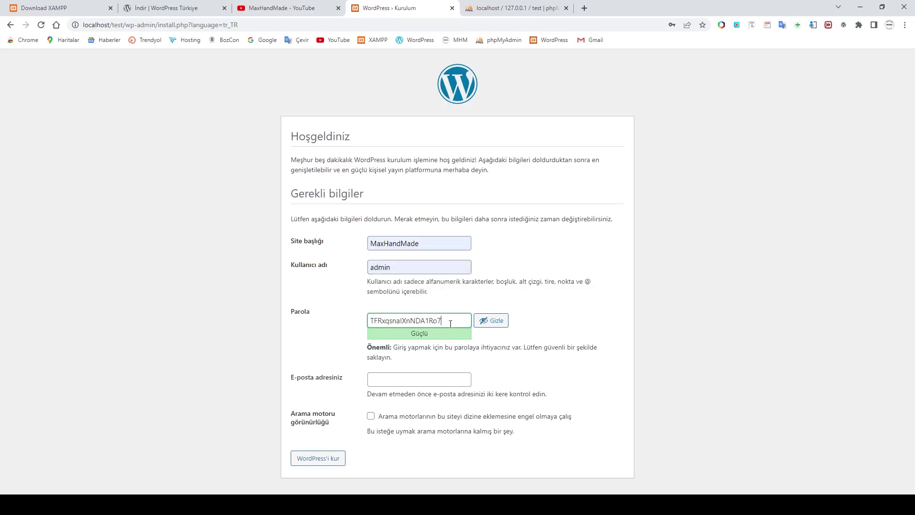
key(ctrl+a)
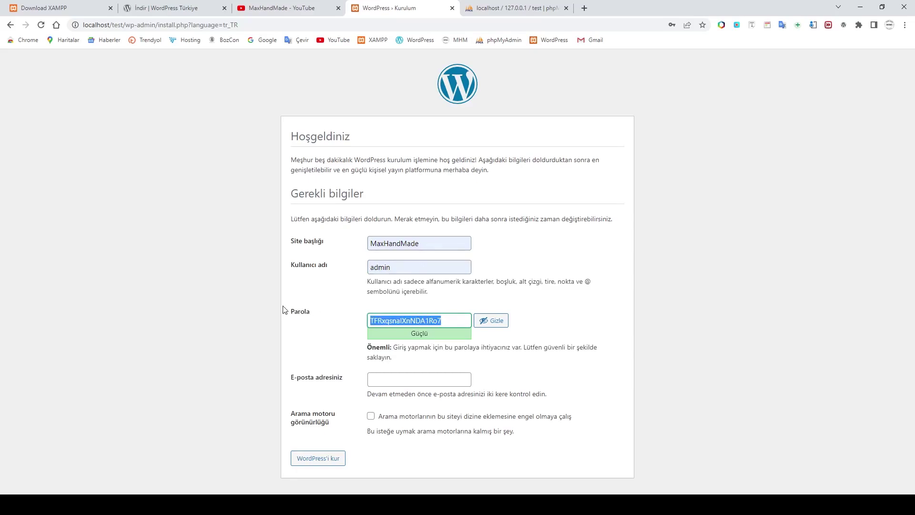
text(12345)
click(367, 378)
Enter the administrator e-mail address, install WordPress, and proceed to the login page.
click(380, 400)
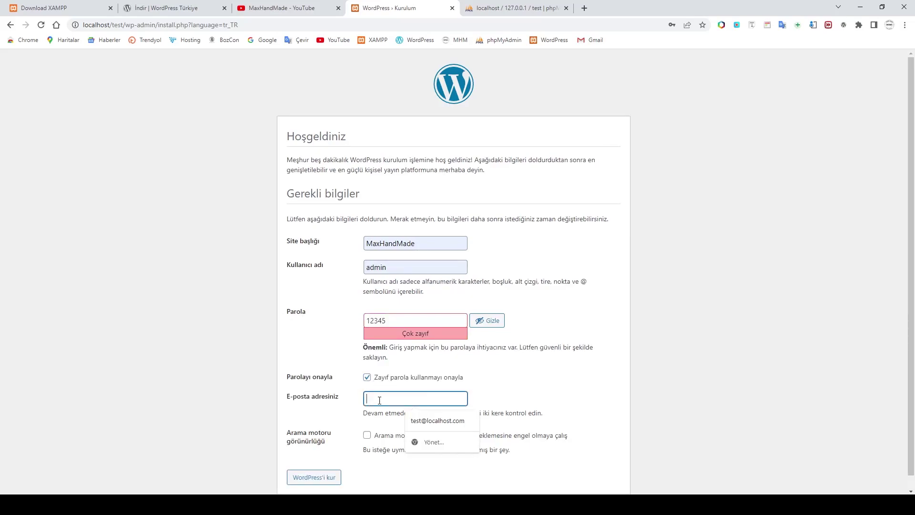
text(info@localhost.com)
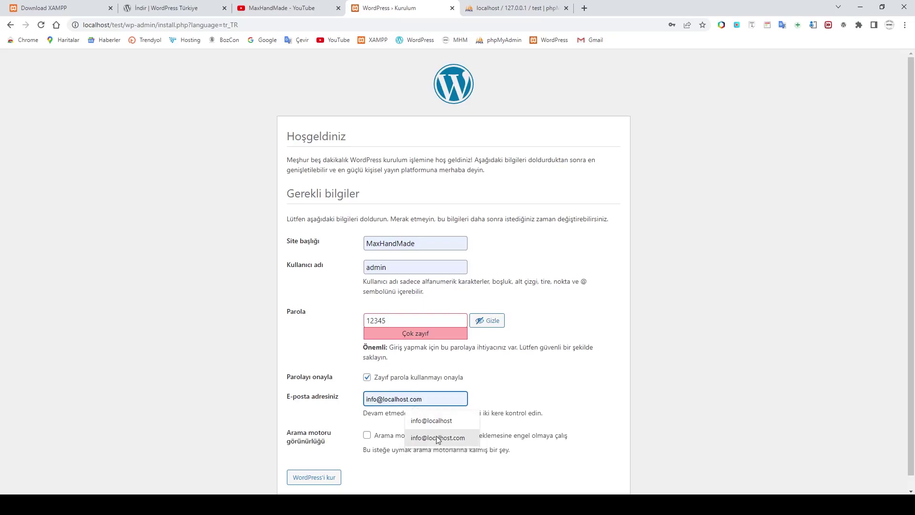
click(438, 437)
scroll(509, 386, down, 1)
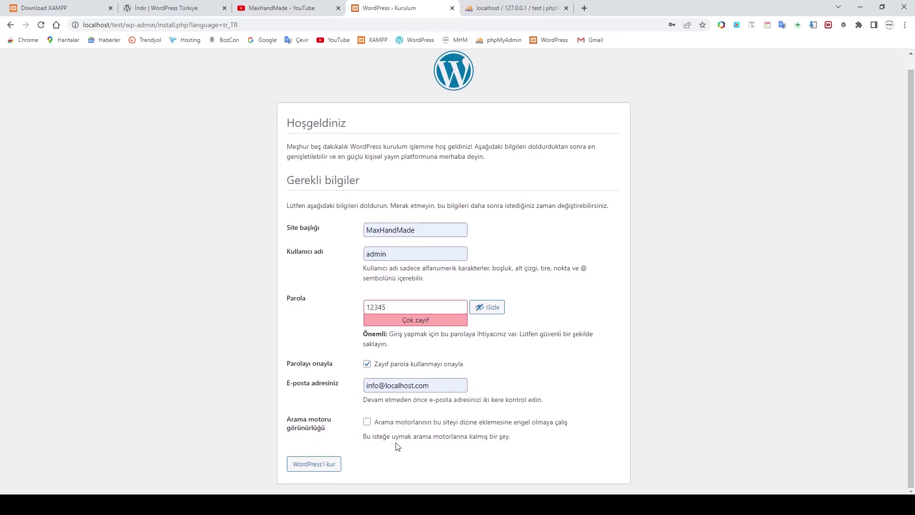
click(321, 464)
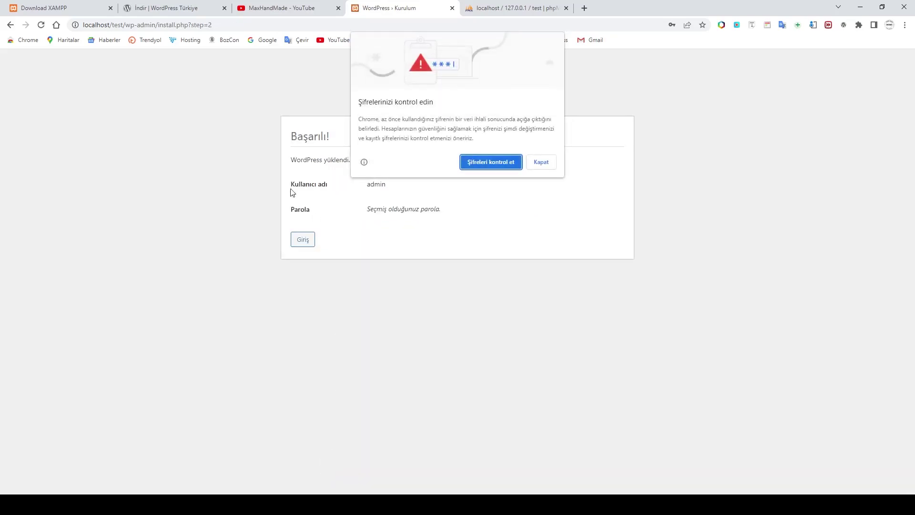
click(542, 167)
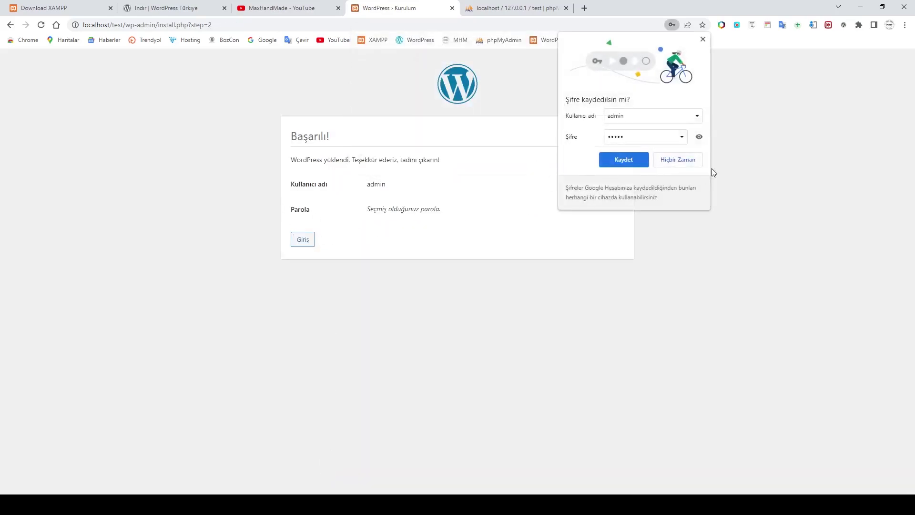
click(702, 39)
click(302, 240)
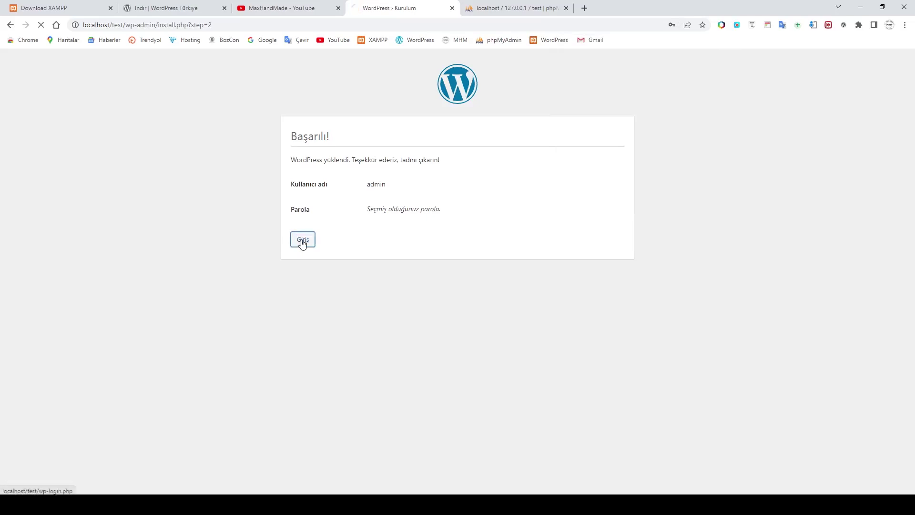
Log in to the WordPress dashboard as admin with the account password.
click(419, 181)
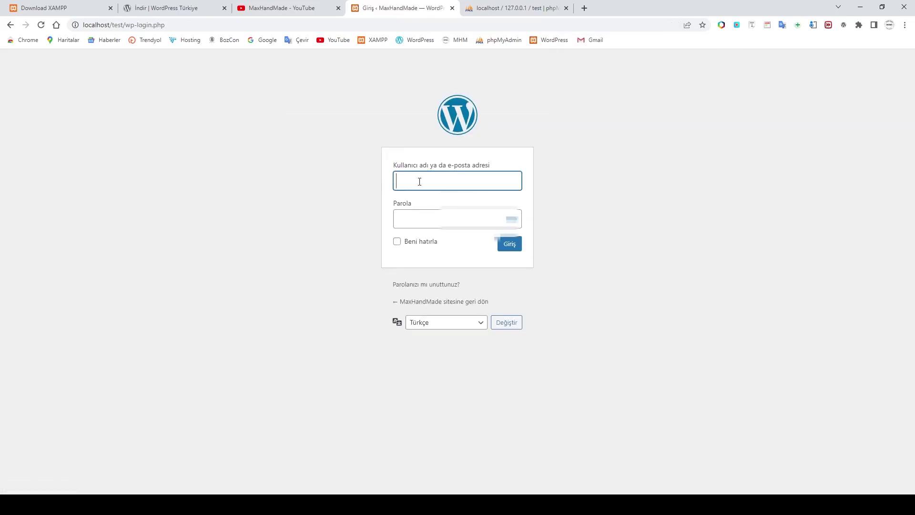
text(adm)
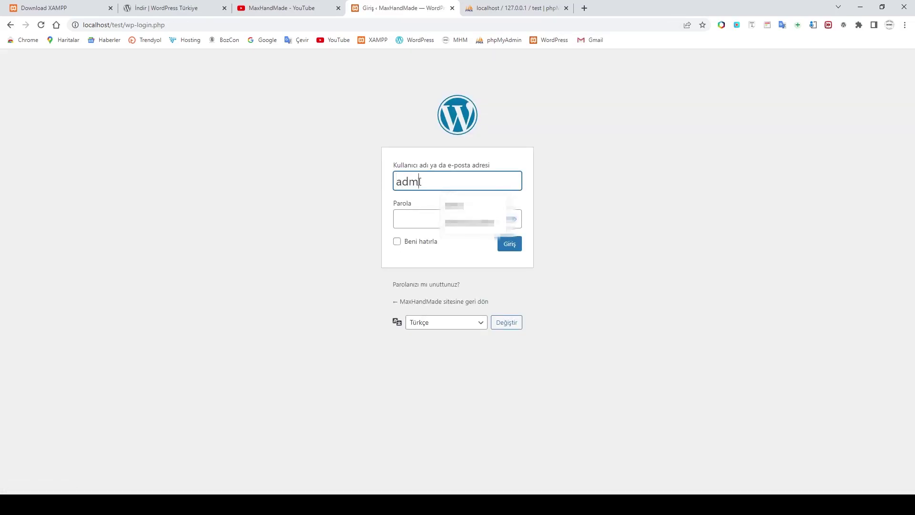
text(in)
key(BackSpace)
click(420, 220)
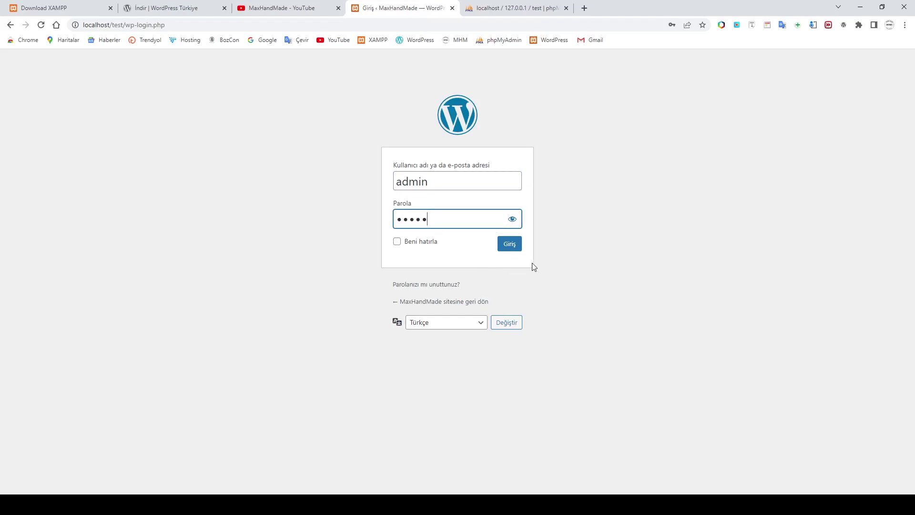
click(512, 250)
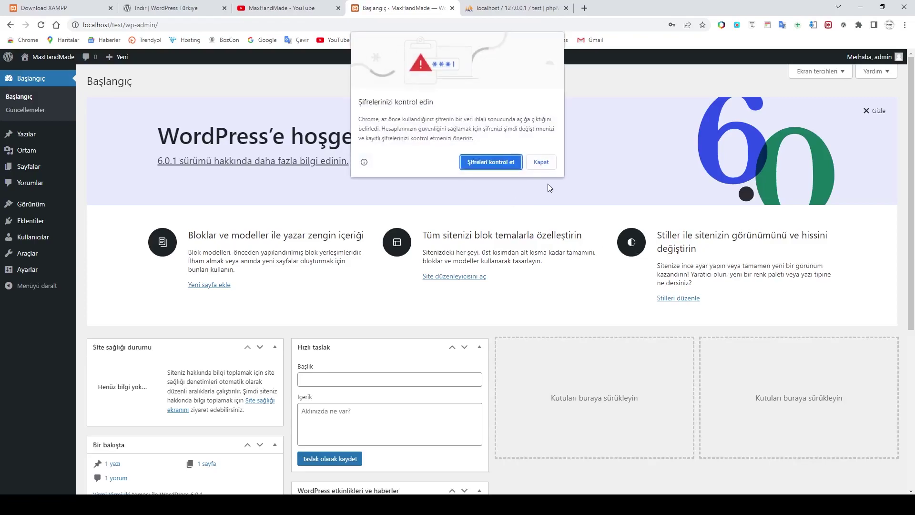
Dismiss Chrome's password popups and view the MaxHandMade front page via Siteyi görüntüle.
click(541, 162)
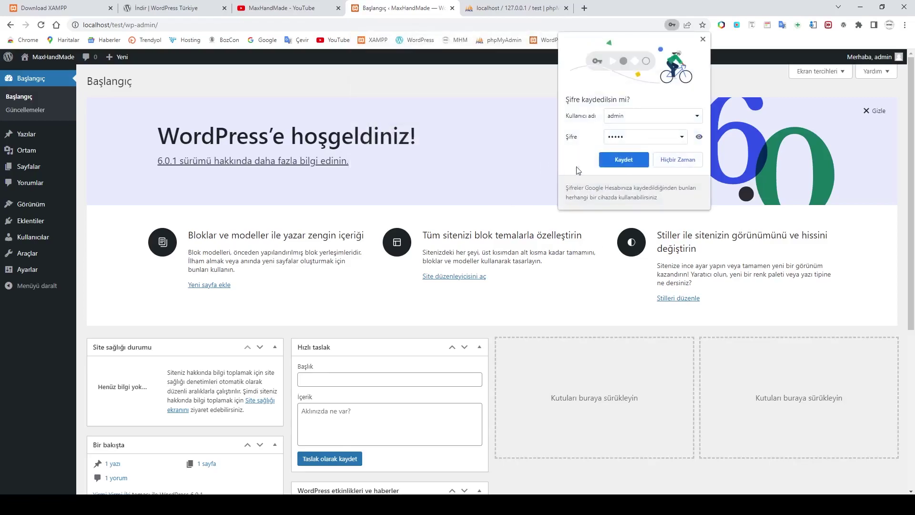
click(703, 39)
scroll(439, 286, down, 5)
scroll(439, 286, up, 5)
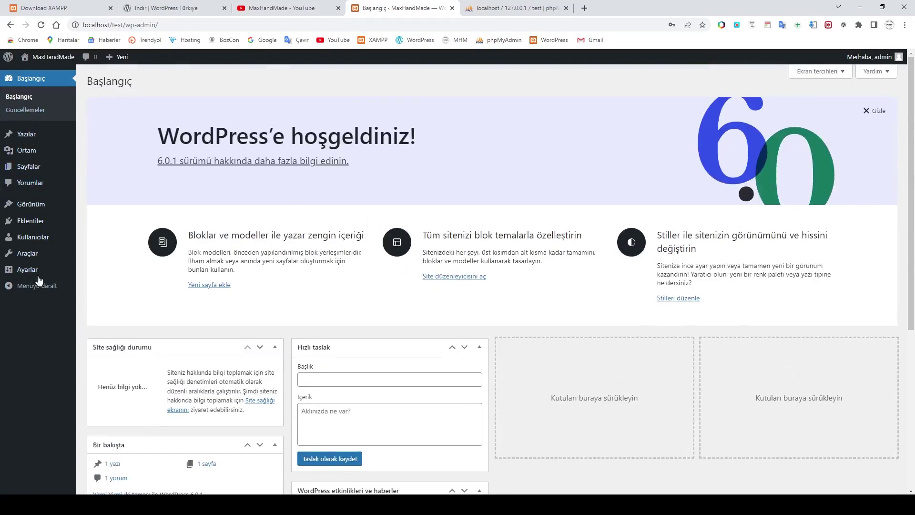
click(44, 75)
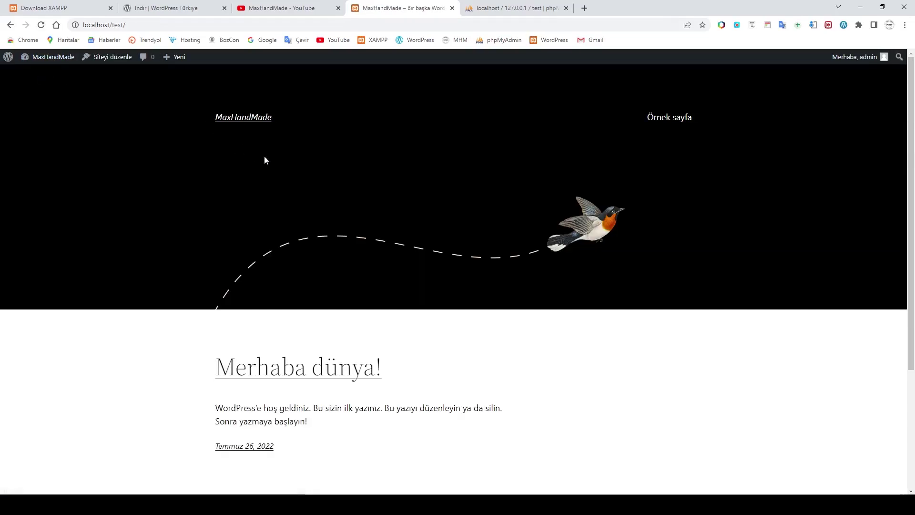
scroll(480, 286, down, 3)
scroll(481, 286, up, 3)
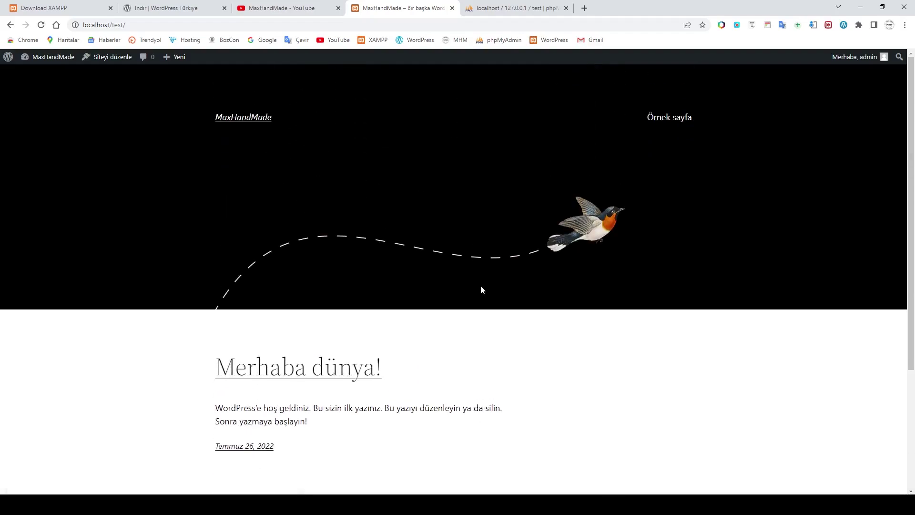